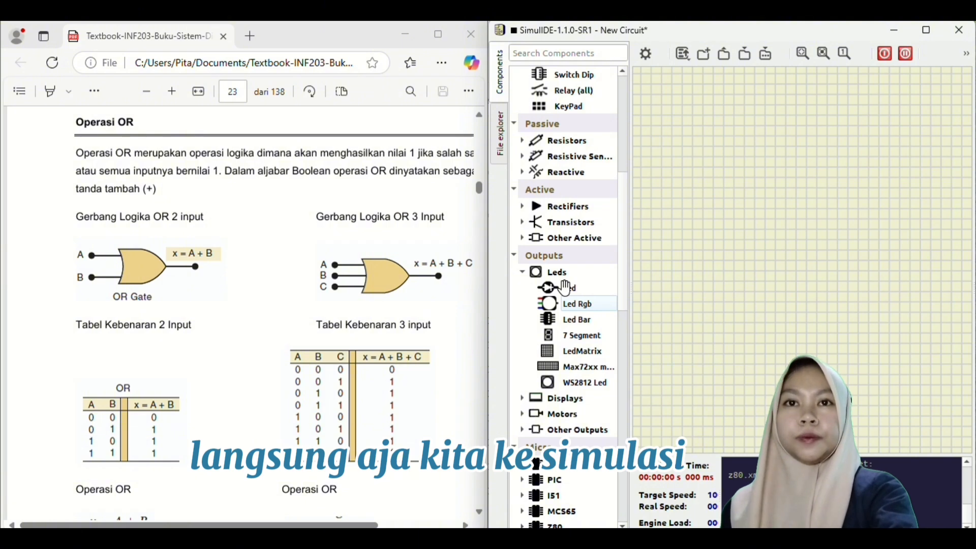
- Place an LED from Outputs > Leds on the right side of the canvas
left_click_drag(565, 288, 845, 205)
left_click_drag(899, 184, 868, 192)
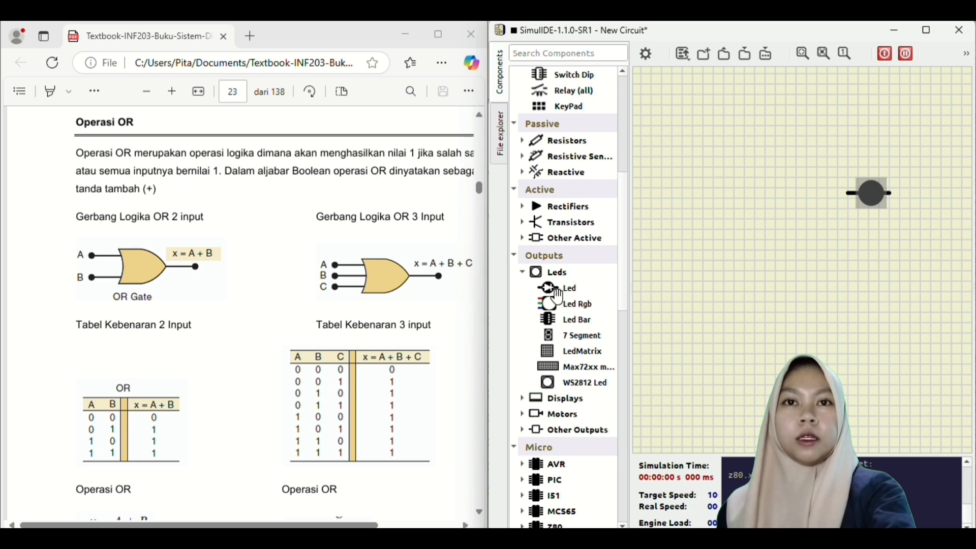
scroll(558, 296, "up", 1)
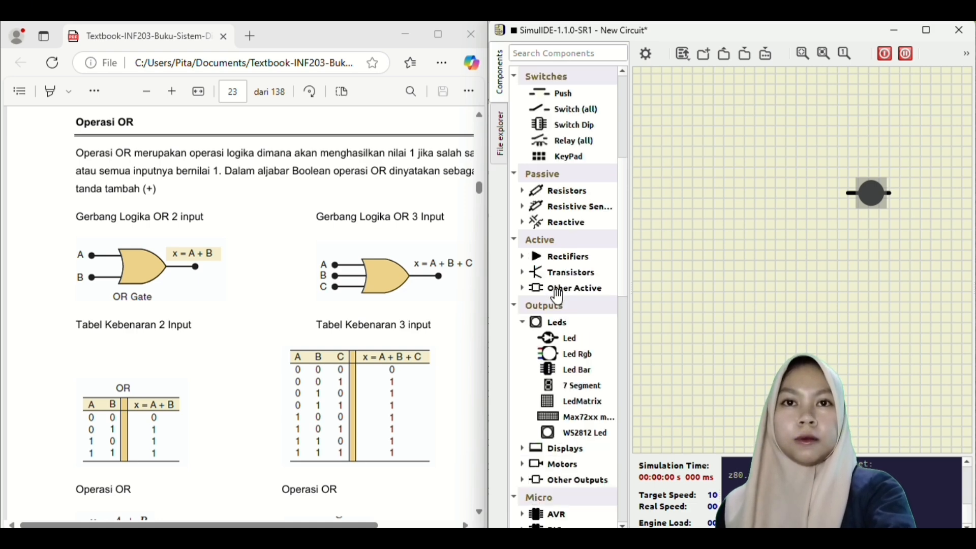
scroll(558, 296, "down", 2)
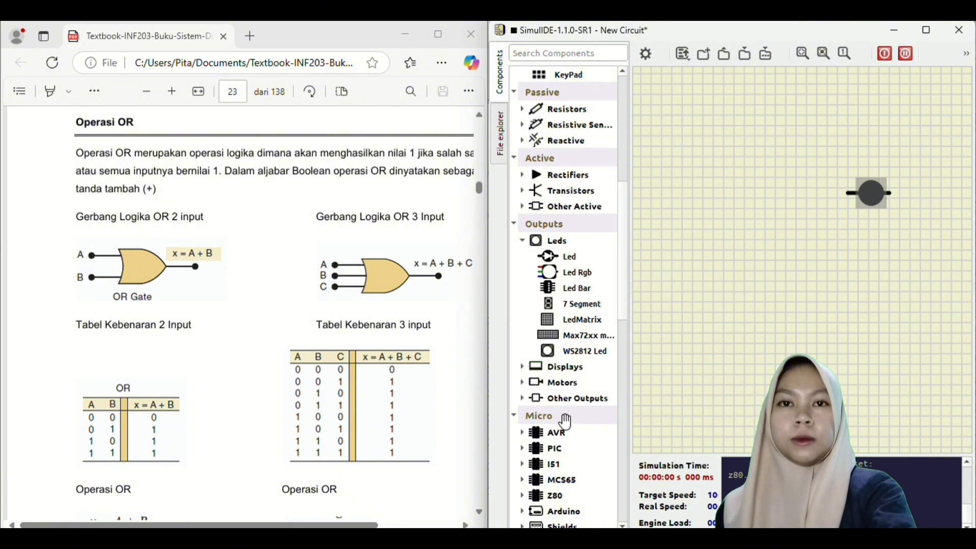
- Add an Or Gate from Logic > Gates to the left of the LED, aligned with it
scroll(557, 343, "down", 1)
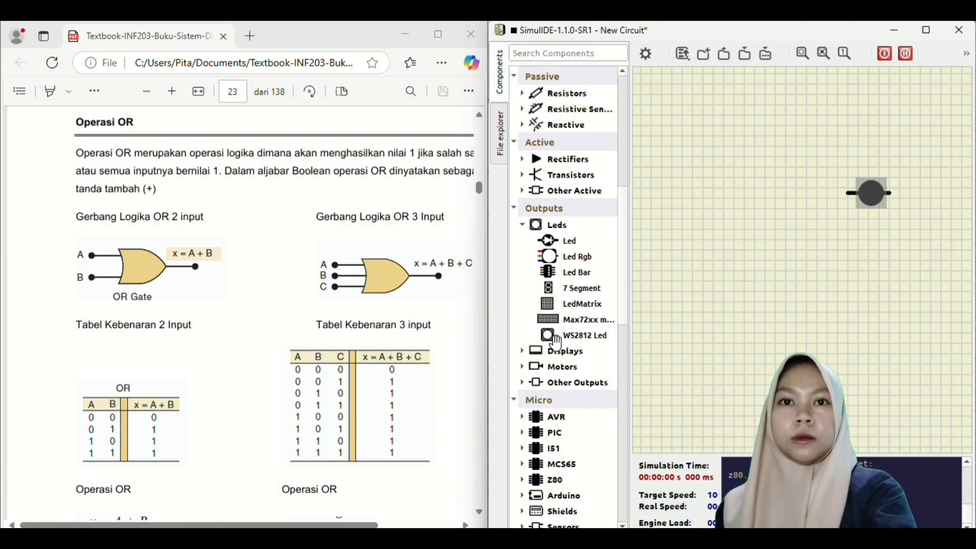
scroll(557, 343, "down", 3)
scroll(557, 343, "down", 3)
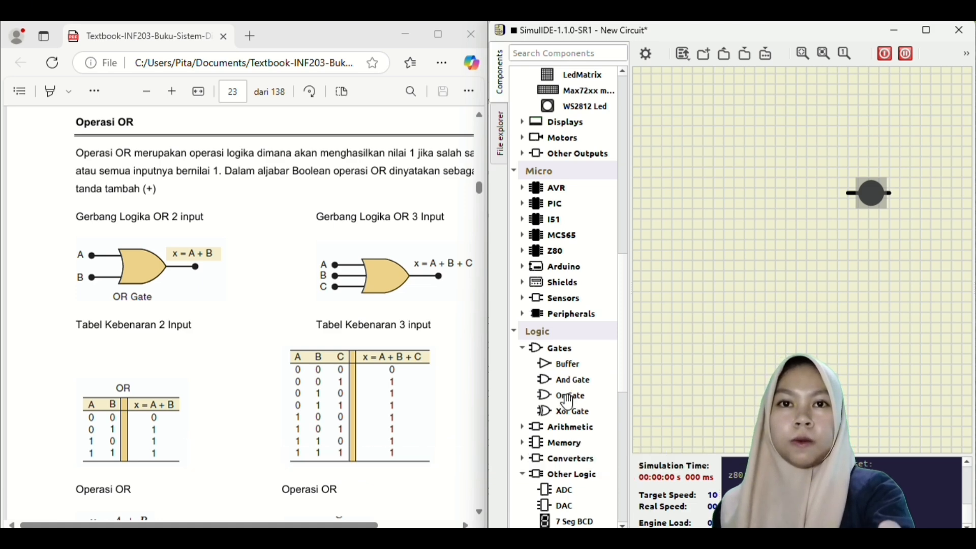
left_click_drag(569, 401, 693, 294)
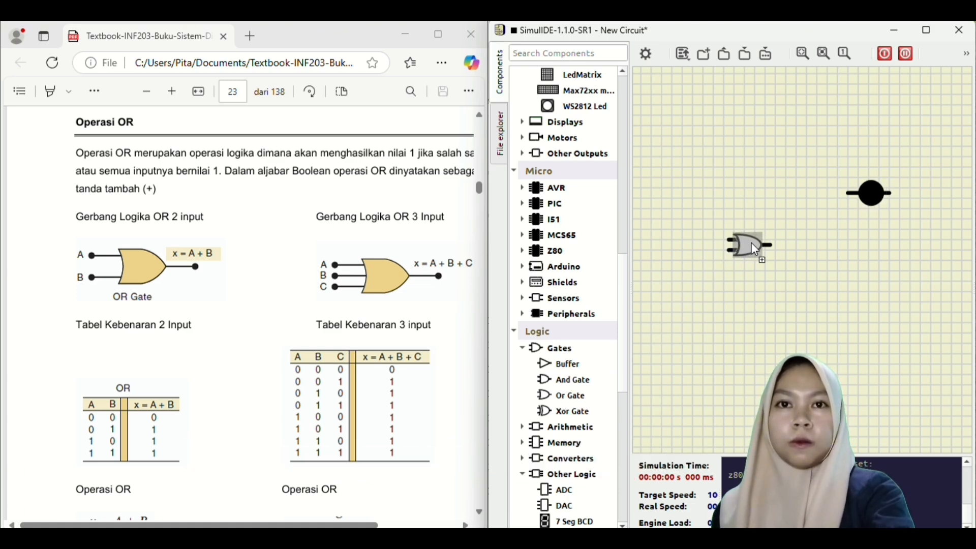
left_click_drag(752, 242, 804, 192)
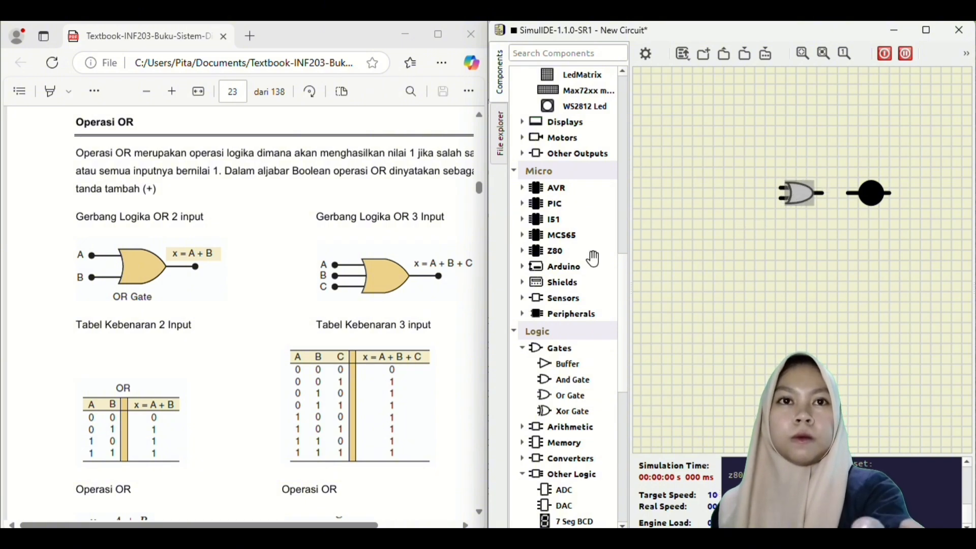
scroll(568, 278, "up", 3)
scroll(568, 278, "up", 8)
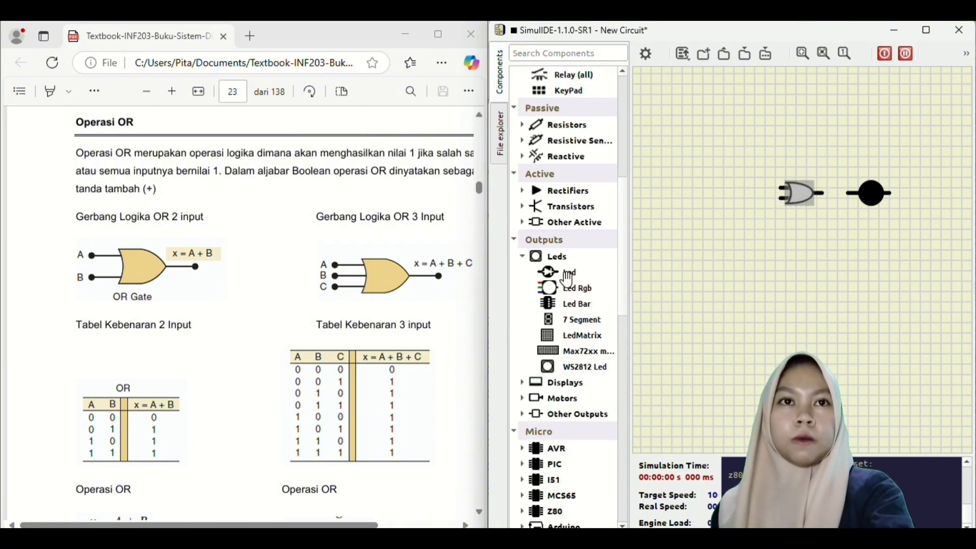
scroll(568, 278, "up", 3)
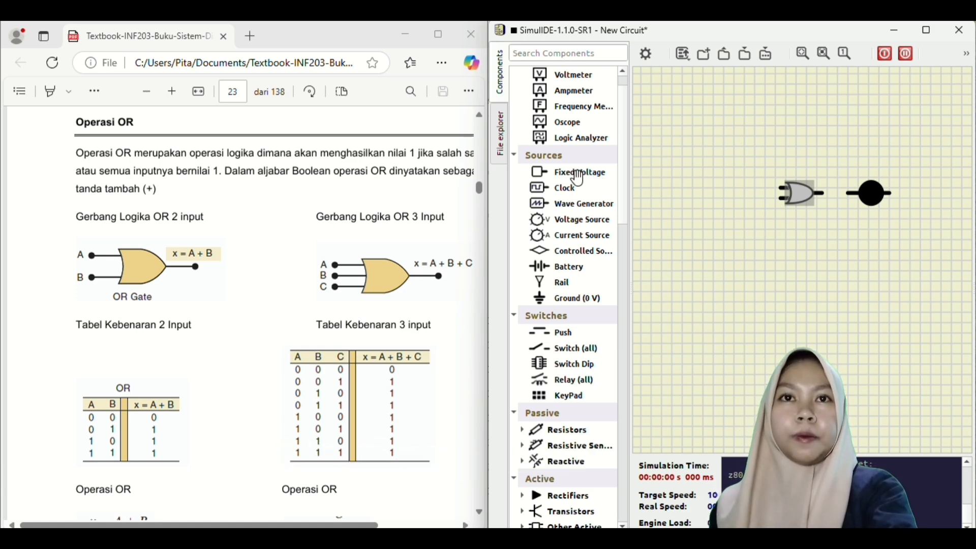
- Add two stacked Fixed Voltage sources left of the OR gate and make the LED Green and Grounded
left_click_drag(578, 178, 727, 169)
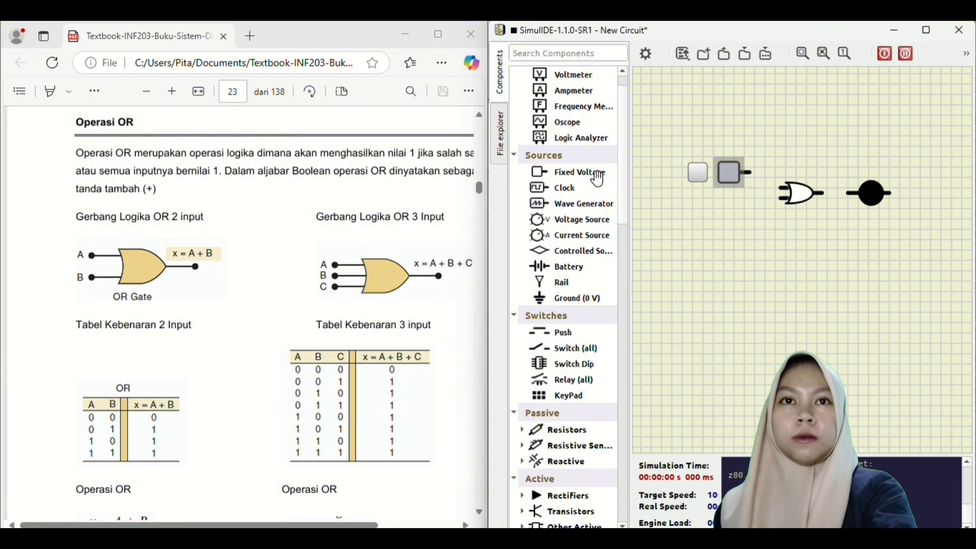
left_click_drag(598, 178, 731, 218)
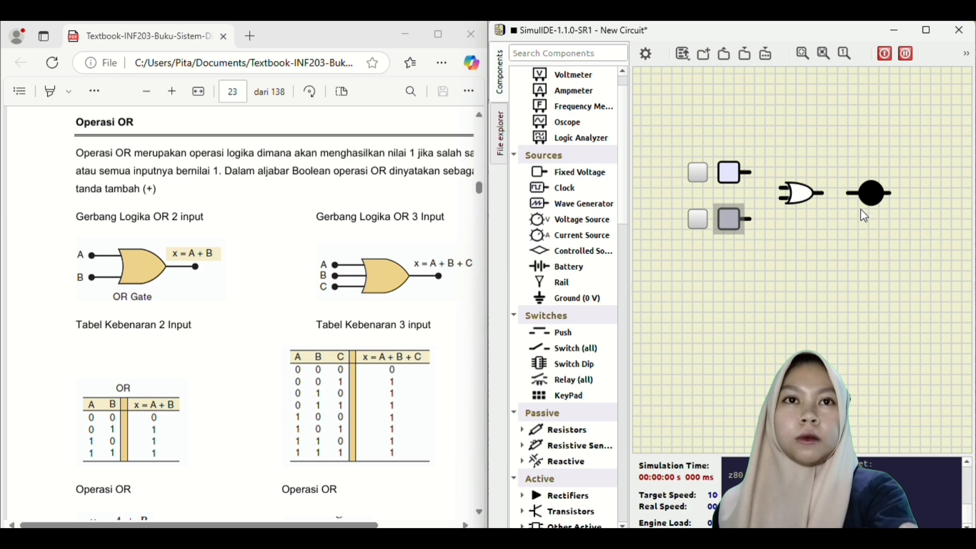
double_click(875, 197)
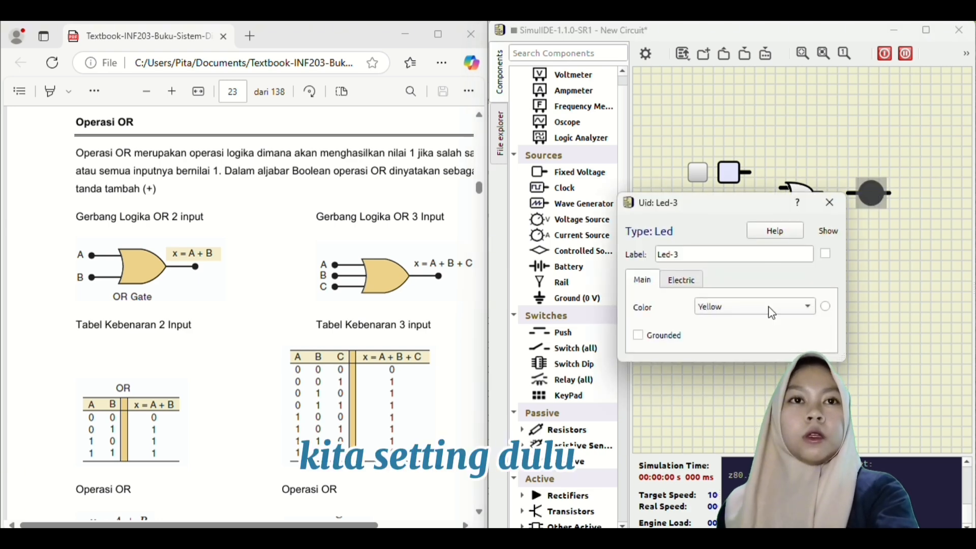
left_click(812, 311)
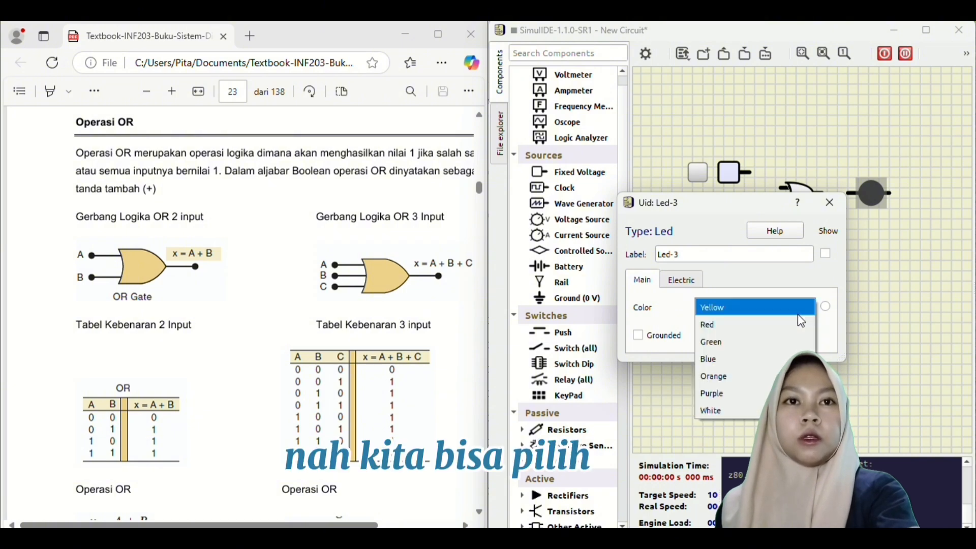
left_click(733, 347)
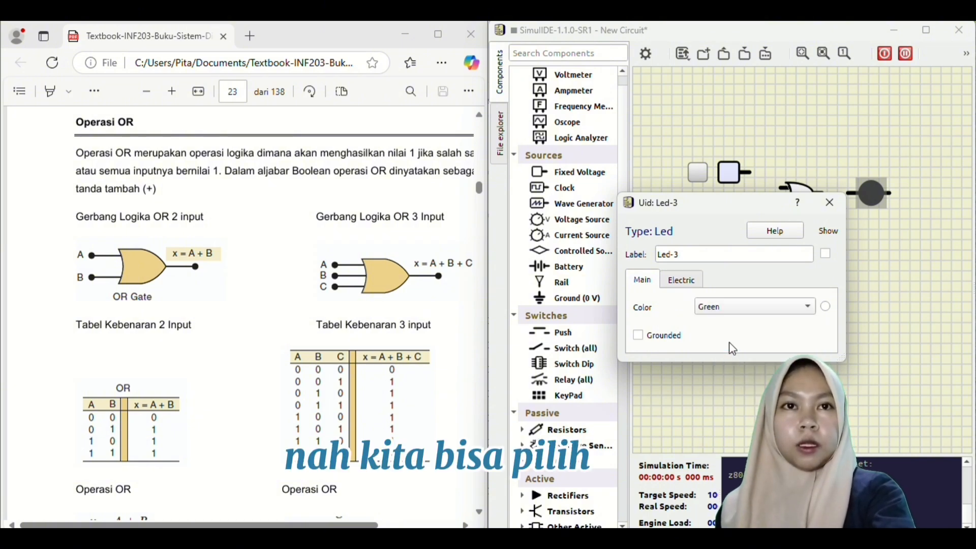
left_click(637, 336)
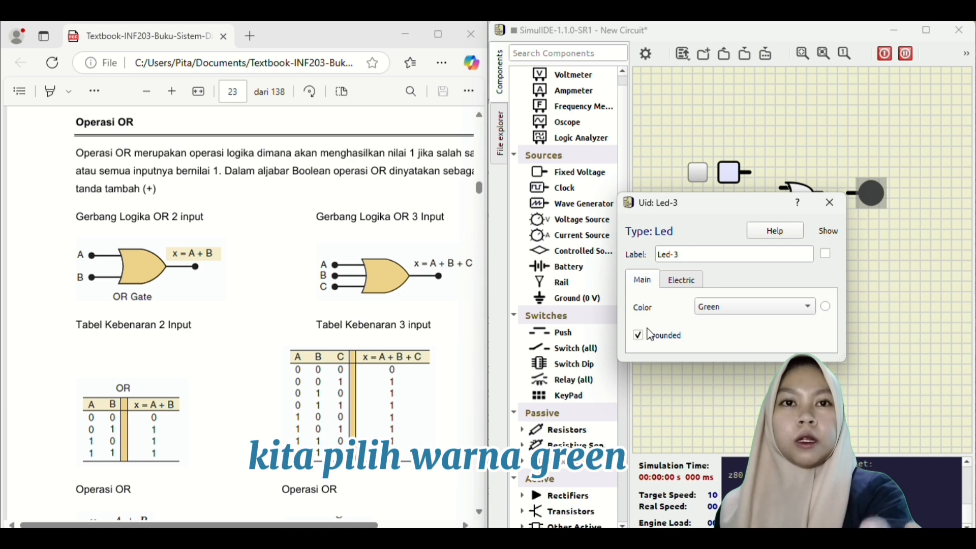
left_click(832, 202)
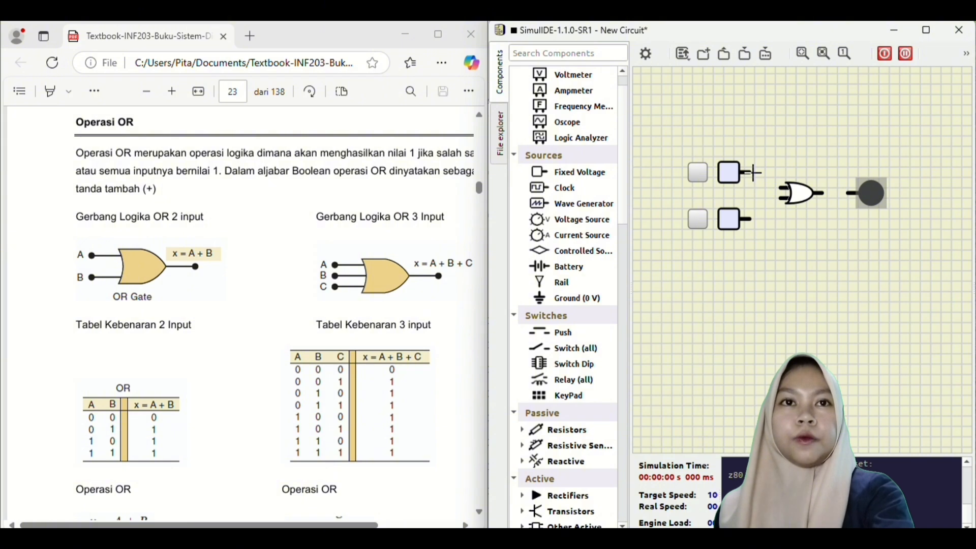
- Connect the upper and lower fixed-voltage outputs to the OR gate inputs, and the gate output to the LED
mouse_move(750, 173)
left_mouse_down()
mouse_move(782, 173)
mouse_move(784, 189)
left_mouse_up()
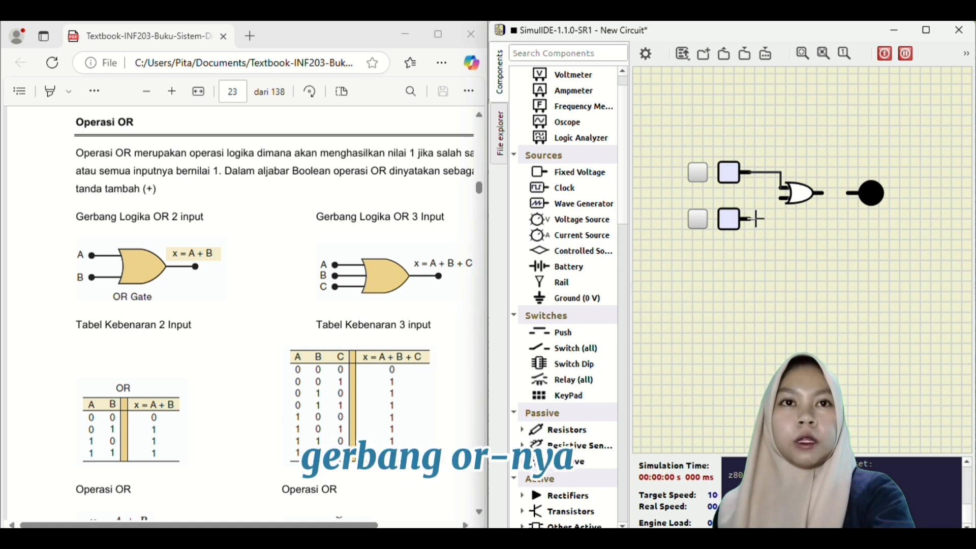
left_click_drag(757, 219, 785, 196)
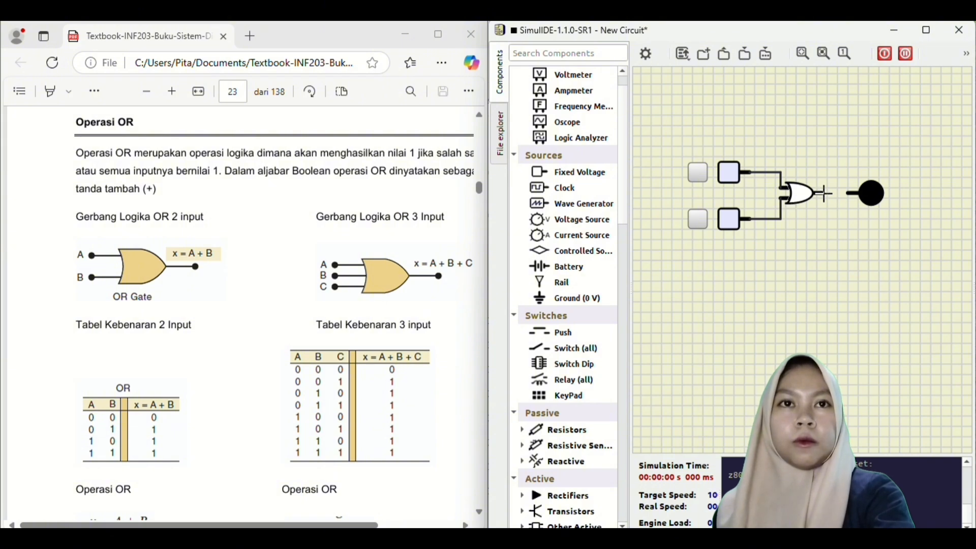
left_click_drag(825, 193, 854, 198)
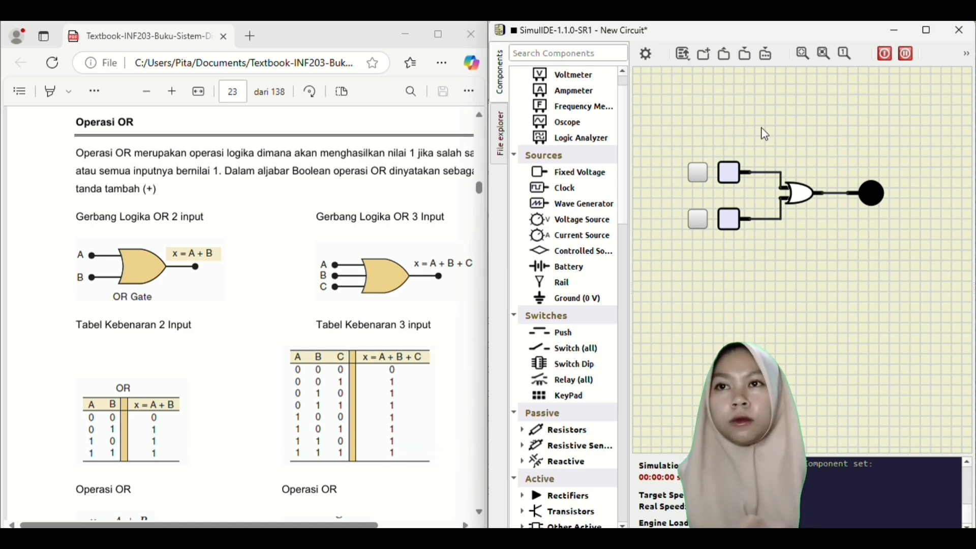
- Start and stop the simulation, switch the lower input high, then run it again
left_click(881, 54)
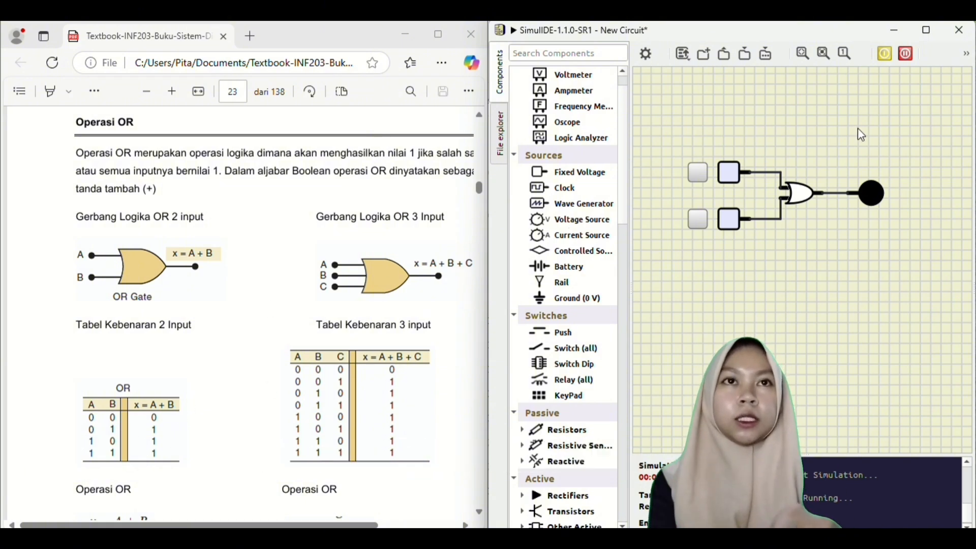
left_click(886, 54)
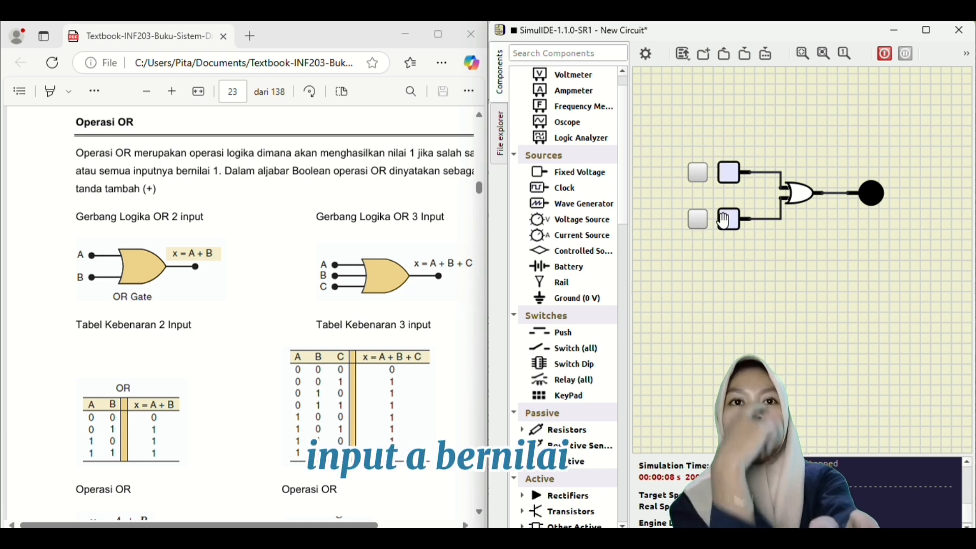
left_click(704, 229)
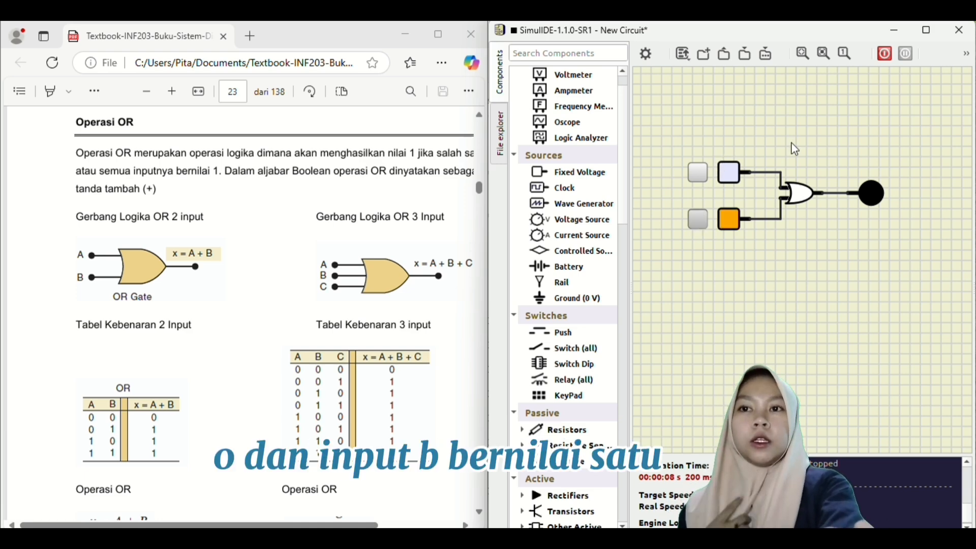
left_click(885, 54)
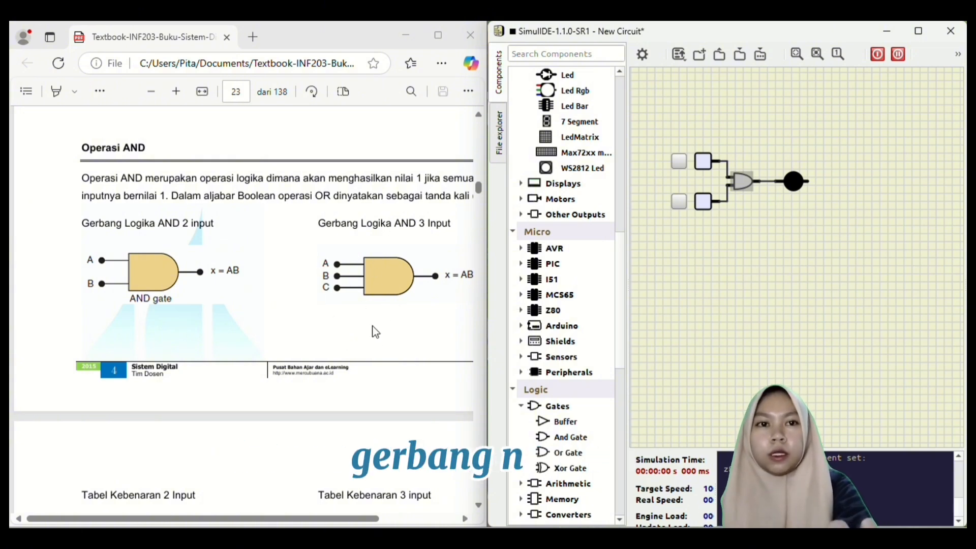
- Scroll the textbook to the AND truth tables and start the simulation with both inputs low
scroll(374, 330, "down", 2)
scroll(375, 332, "down", 3)
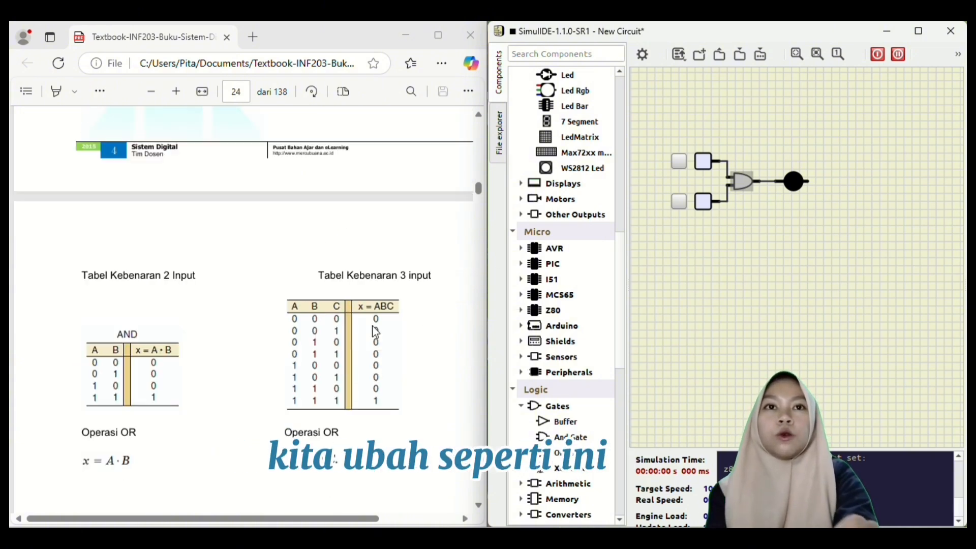
scroll(375, 332, "down", 2)
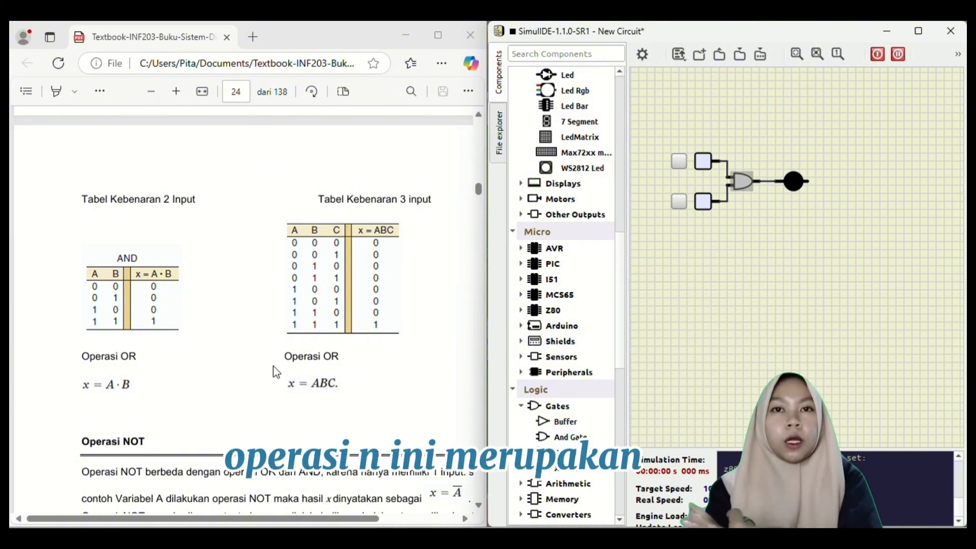
scroll(275, 372, "down", 2)
scroll(275, 372, "up", 8)
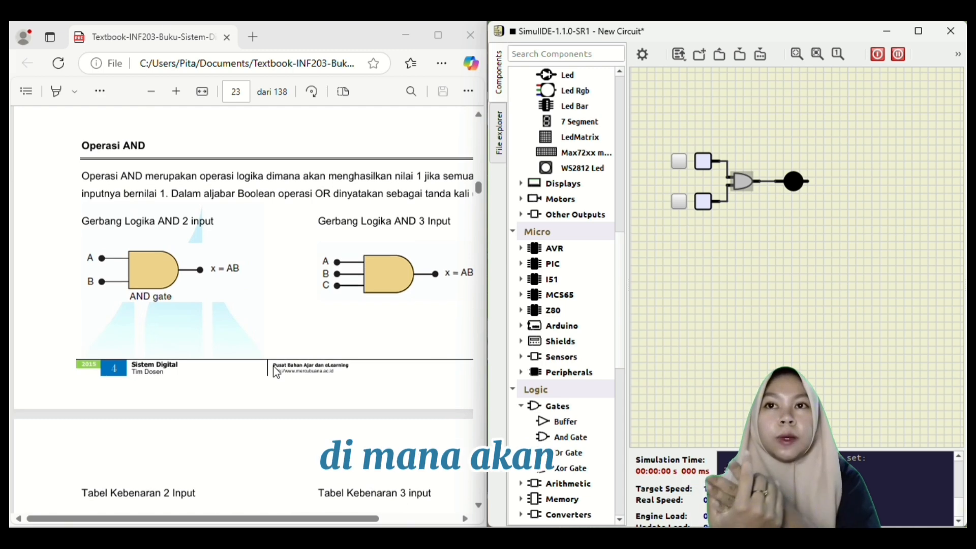
scroll(275, 371, "up", 1)
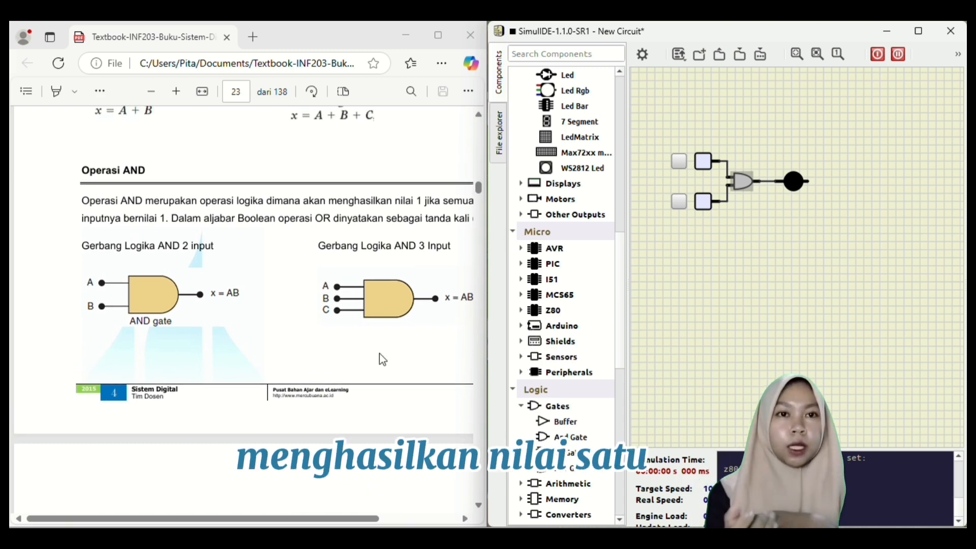
scroll(382, 358, "down", 1)
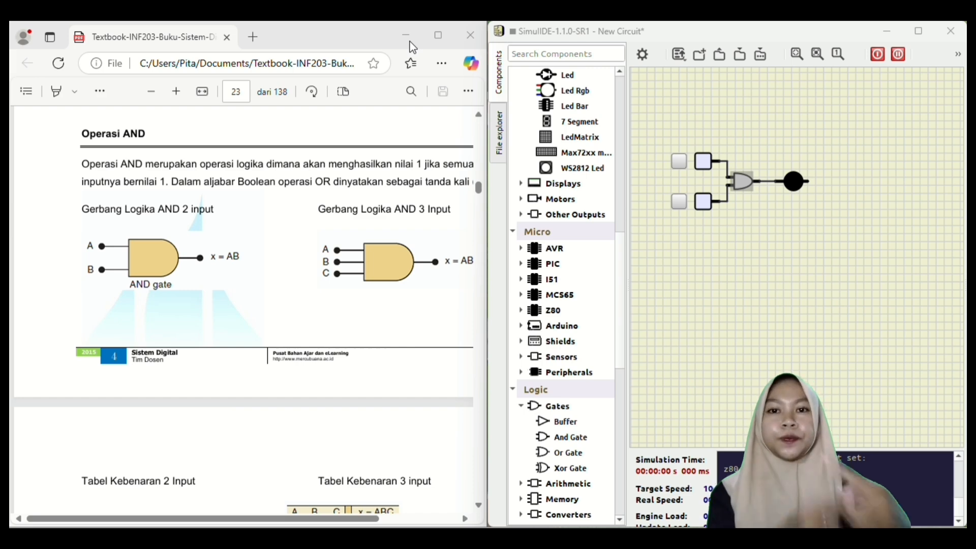
scroll(206, 305, "down", 5)
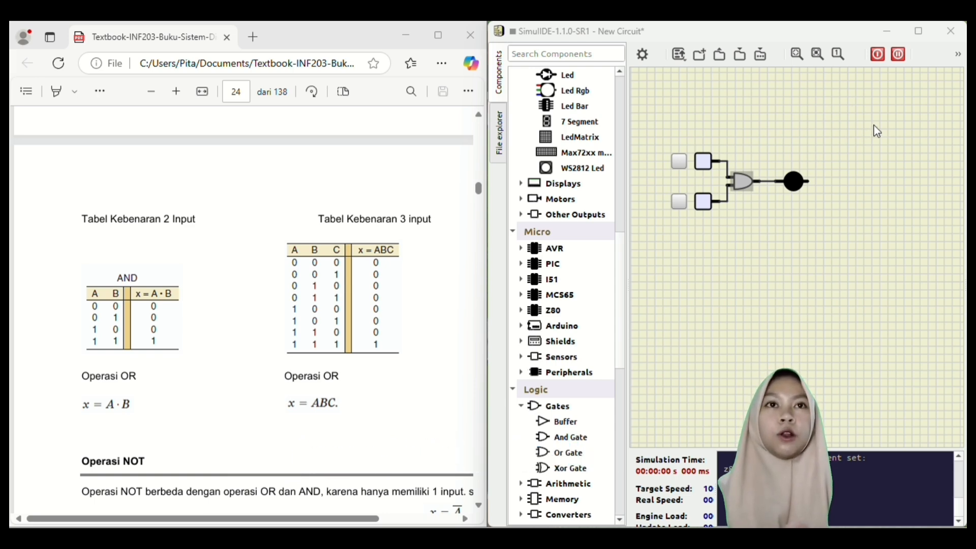
left_click(879, 54)
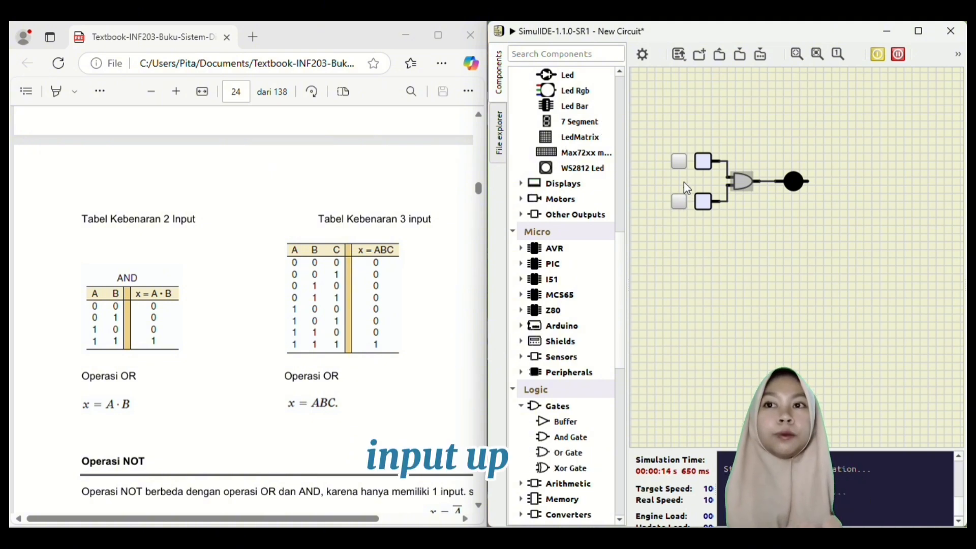
- Switch the upper and lower inputs high and restart the simulation to light the LED
left_click(680, 163)
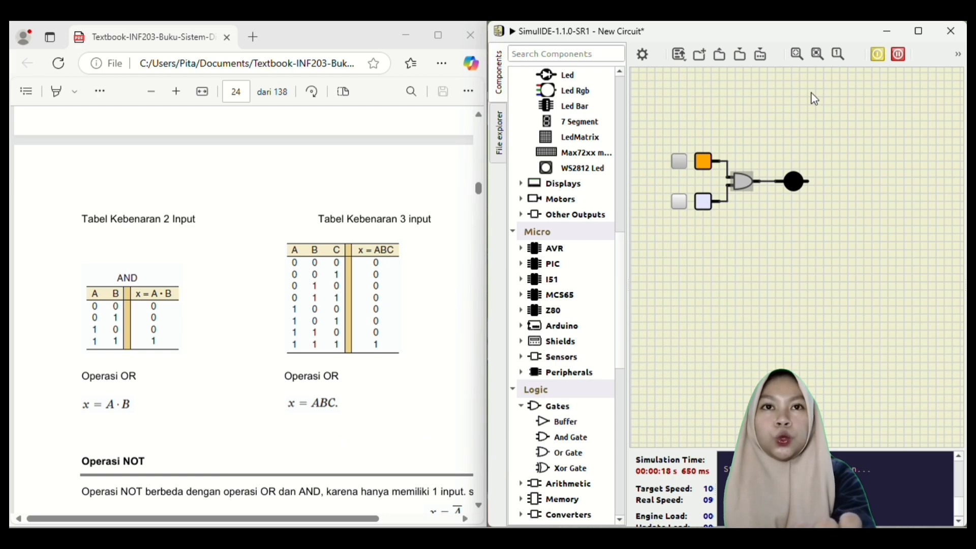
left_click(878, 55)
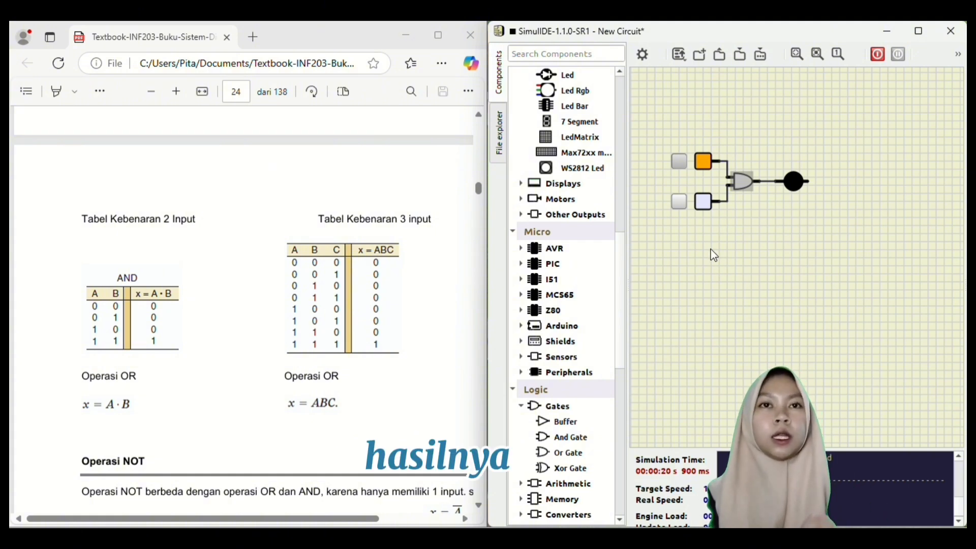
left_click(680, 162)
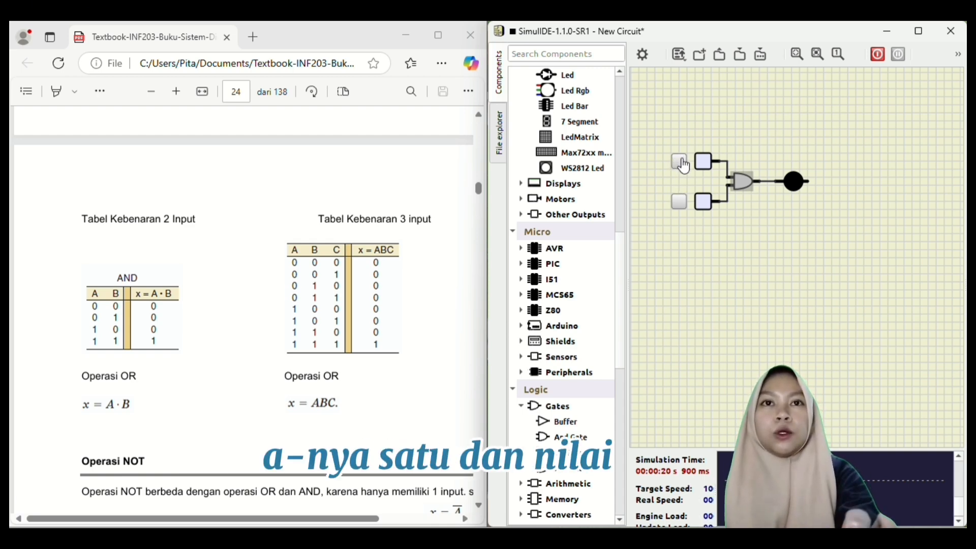
left_click(683, 164)
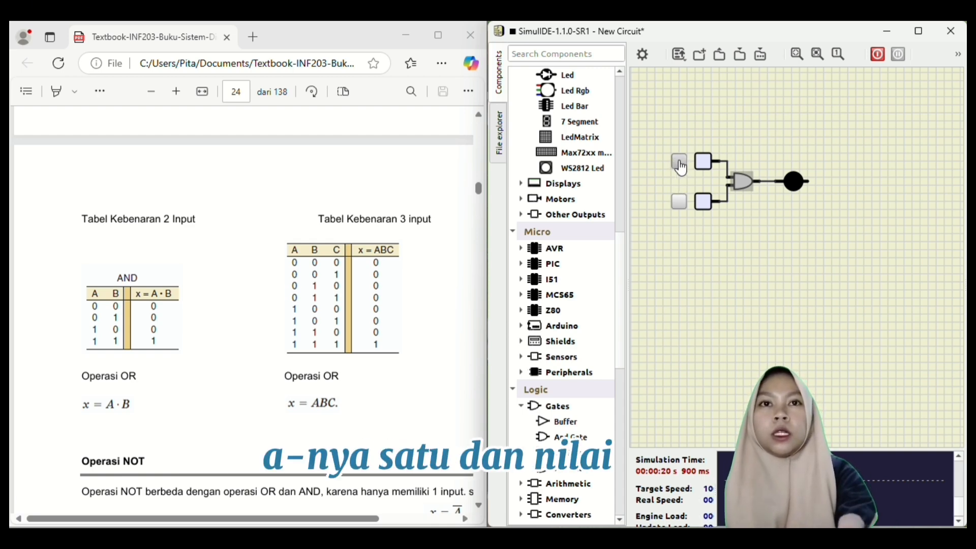
left_click(679, 202)
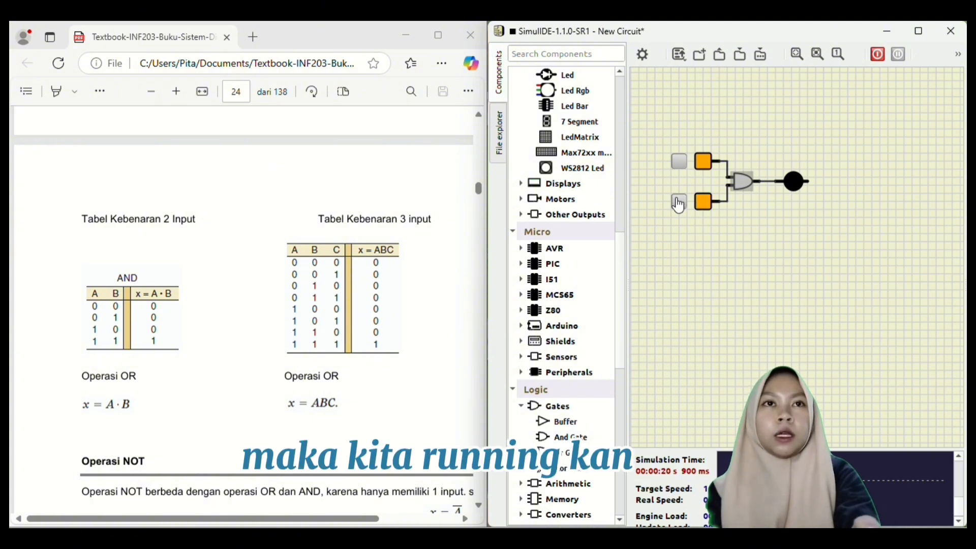
left_click(877, 55)
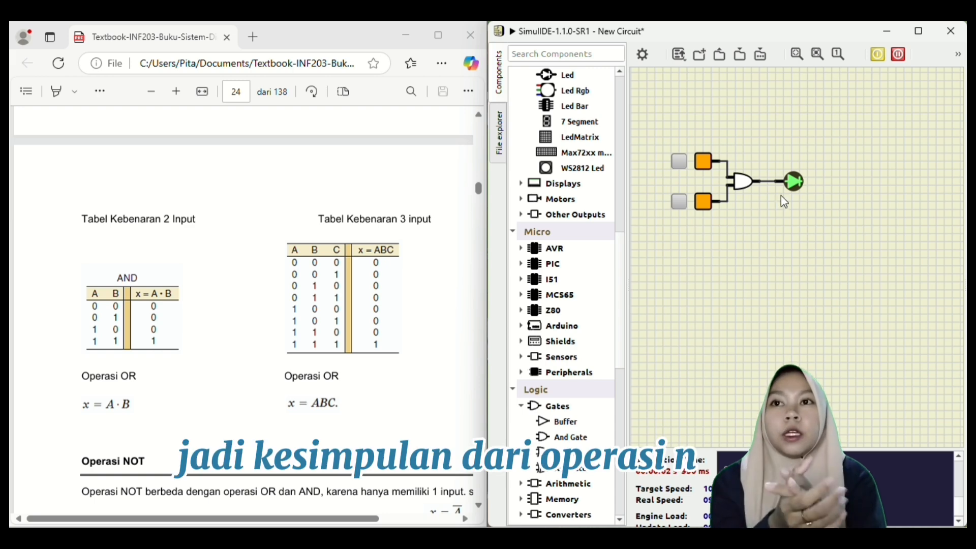
scroll(739, 238, "down", 2)
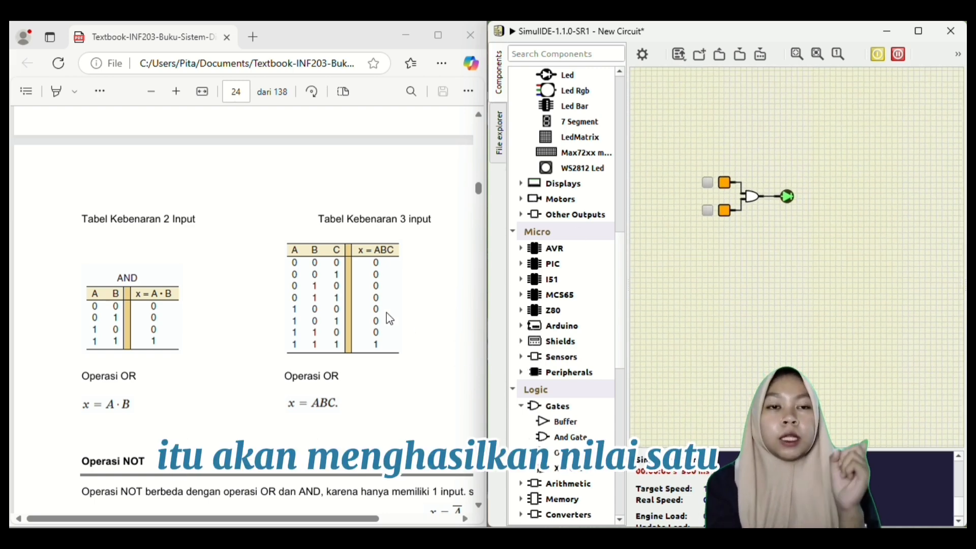
scroll(386, 312, "up", 3)
scroll(389, 319, "up", 3)
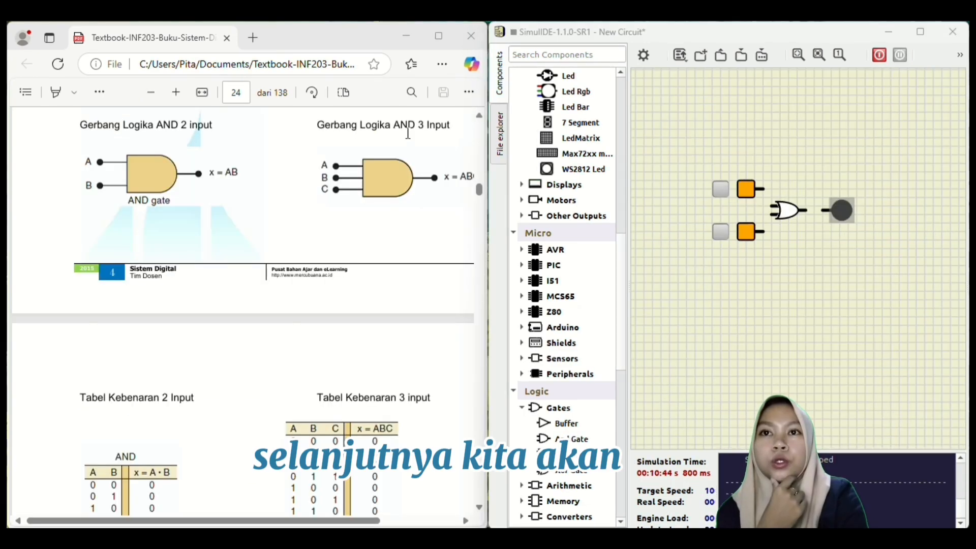
- Scroll the textbook to the NOT operation section with its gate diagram and truth table
scroll(317, 210, "down", 8)
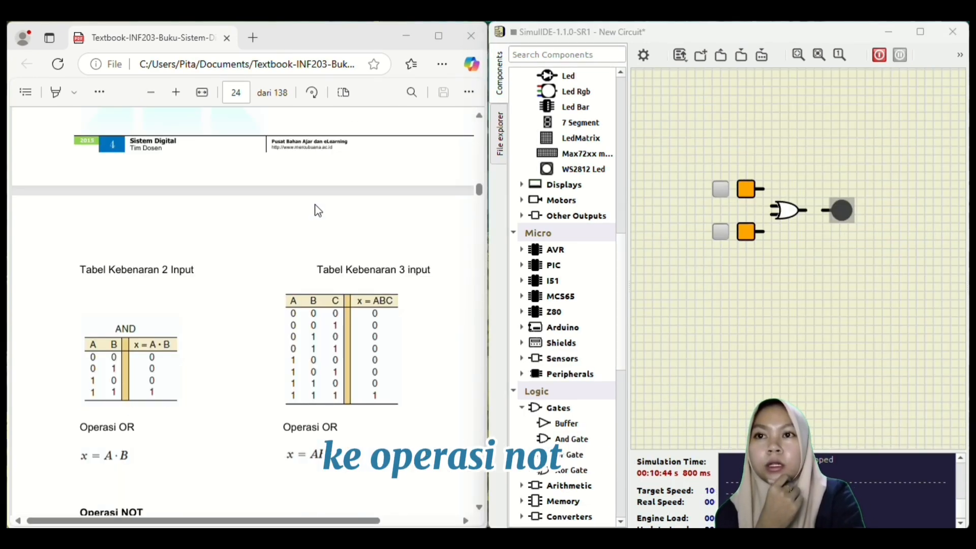
scroll(318, 210, "down", 3)
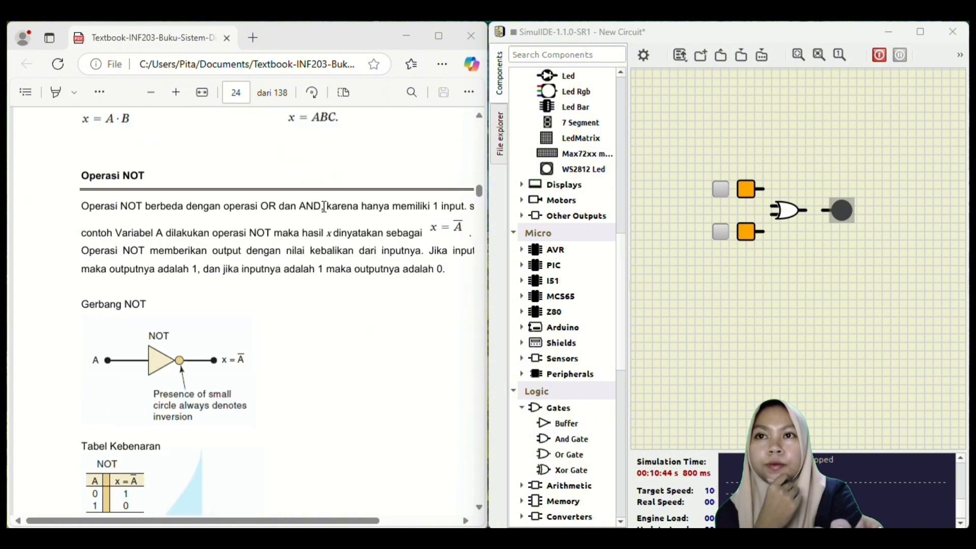
scroll(321, 313, "down", 1)
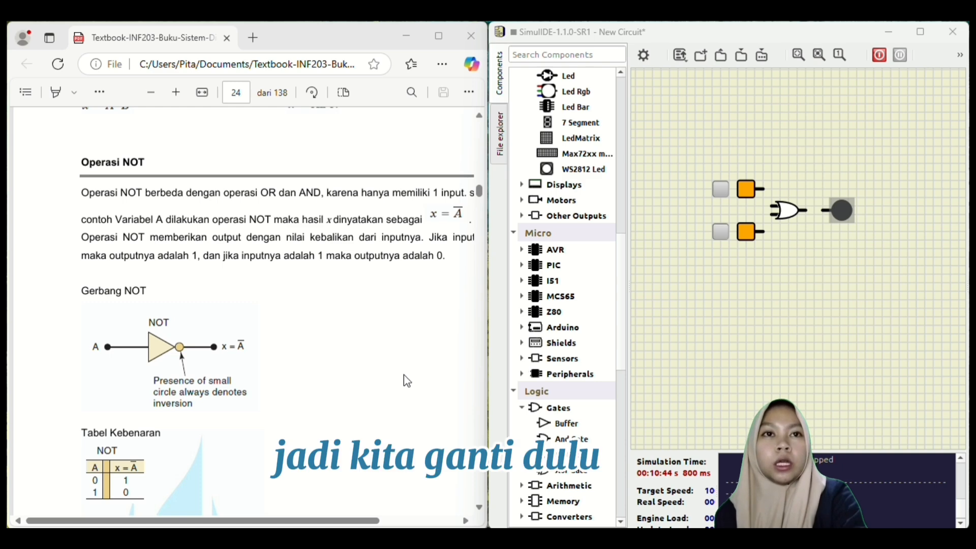
- Replace the OR gate with a new one, shift the LED right, and place a Buffer between them
left_click(787, 214)
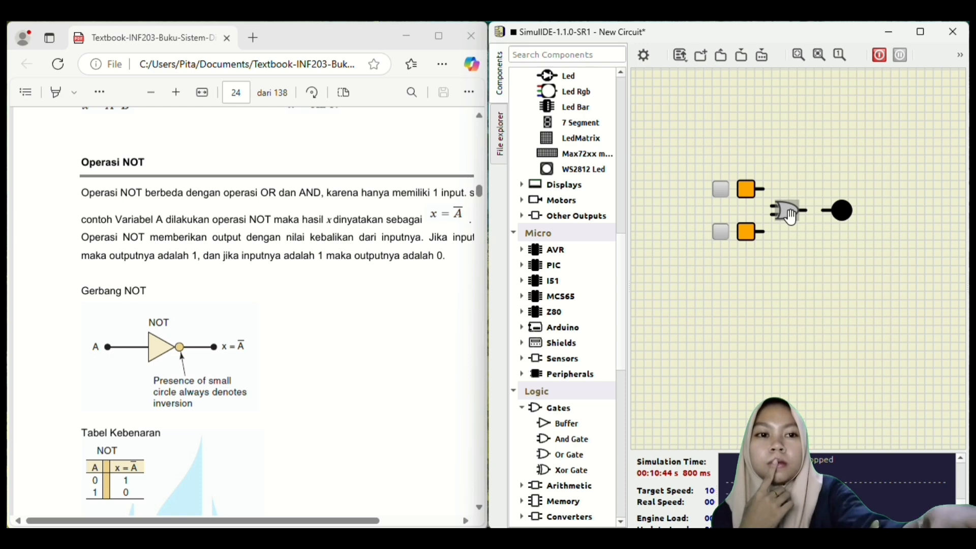
key("Delete")
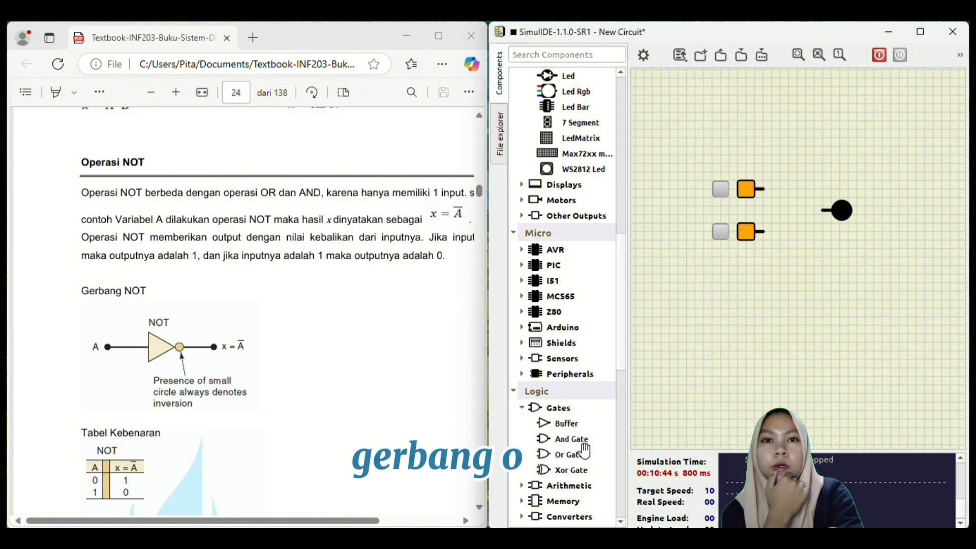
left_click_drag(568, 454, 783, 253)
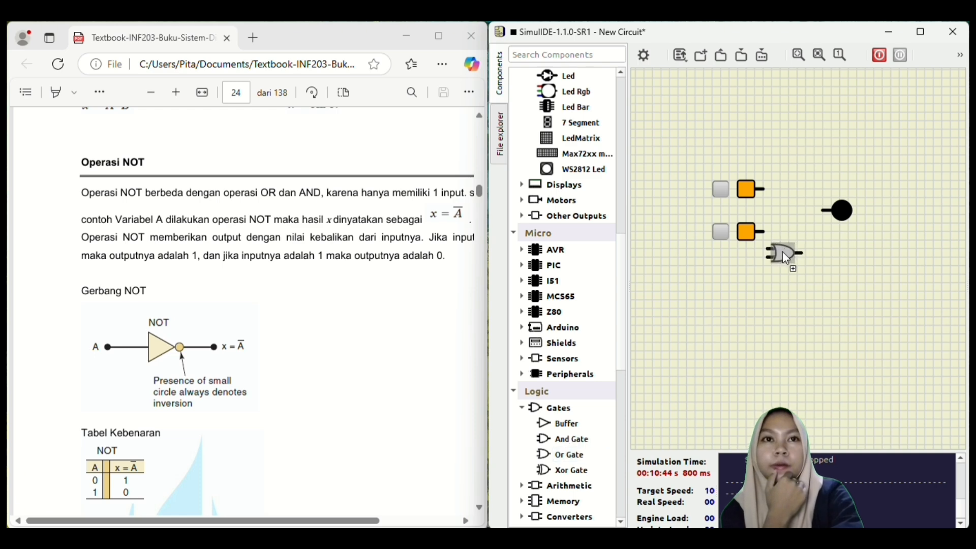
left_click_drag(834, 219, 792, 212)
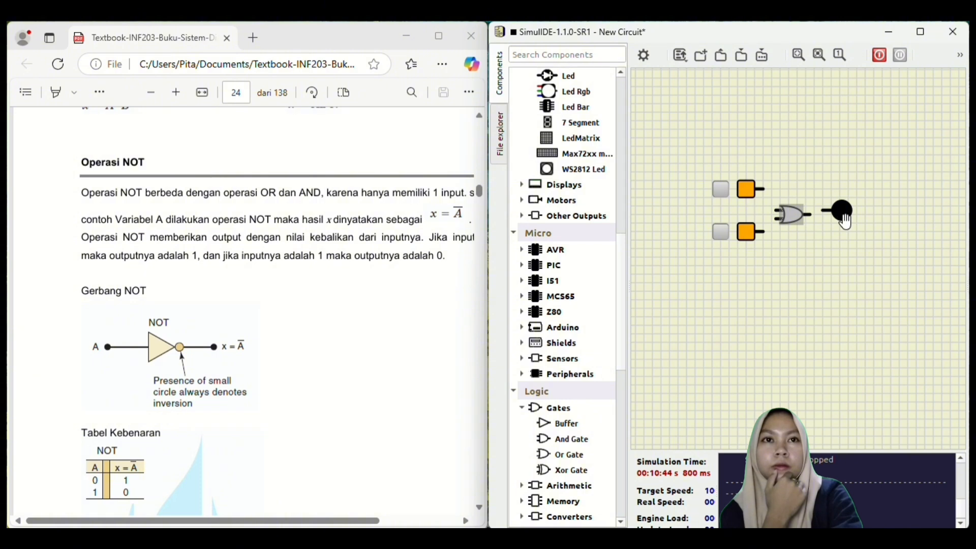
left_click_drag(845, 221, 866, 224)
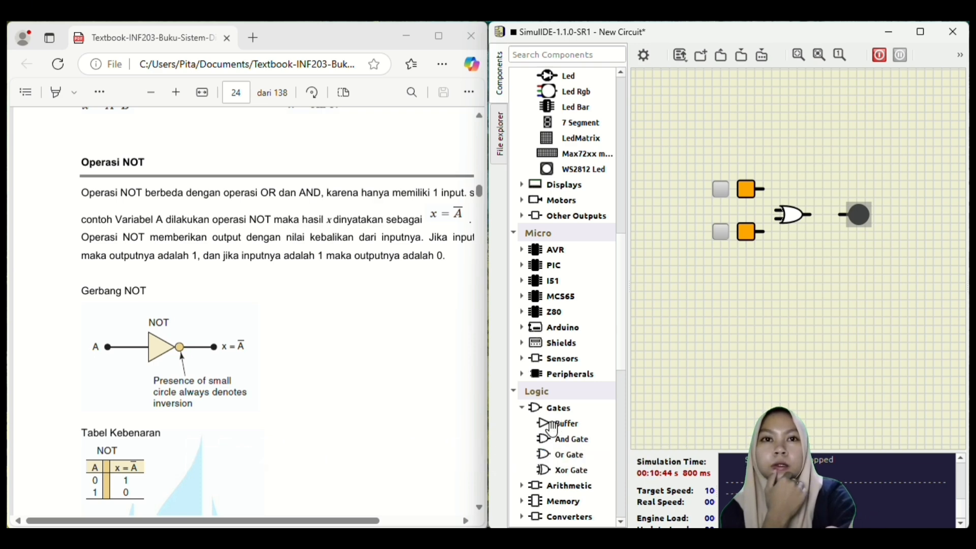
left_click_drag(554, 422, 887, 215)
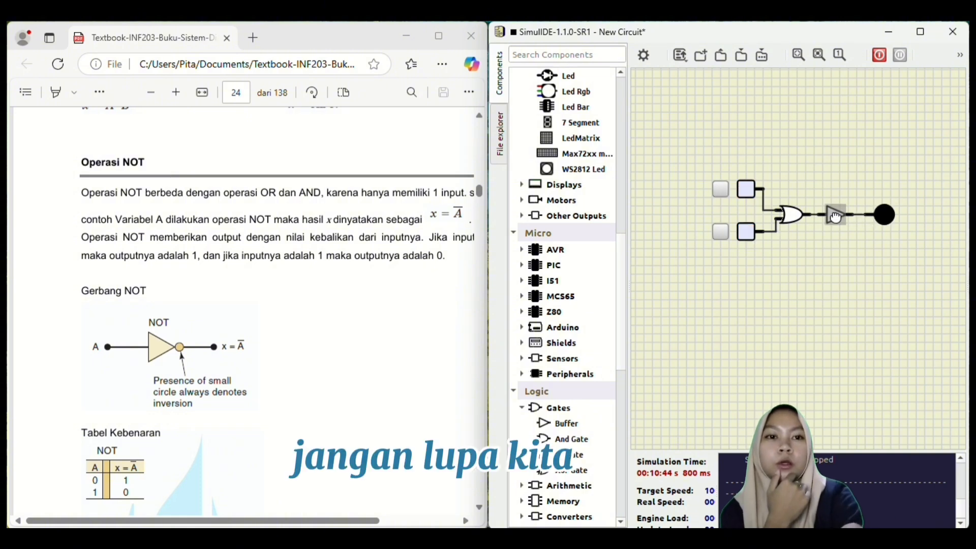
- Open the Buffer's properties and move the dialog aside to keep the circuit visible
double_click(836, 216)
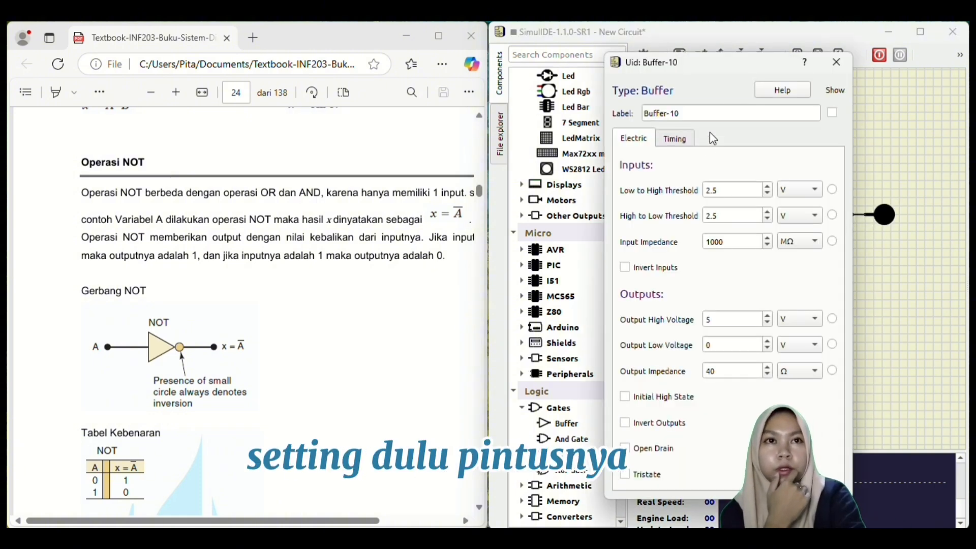
left_click_drag(725, 67, 535, 44)
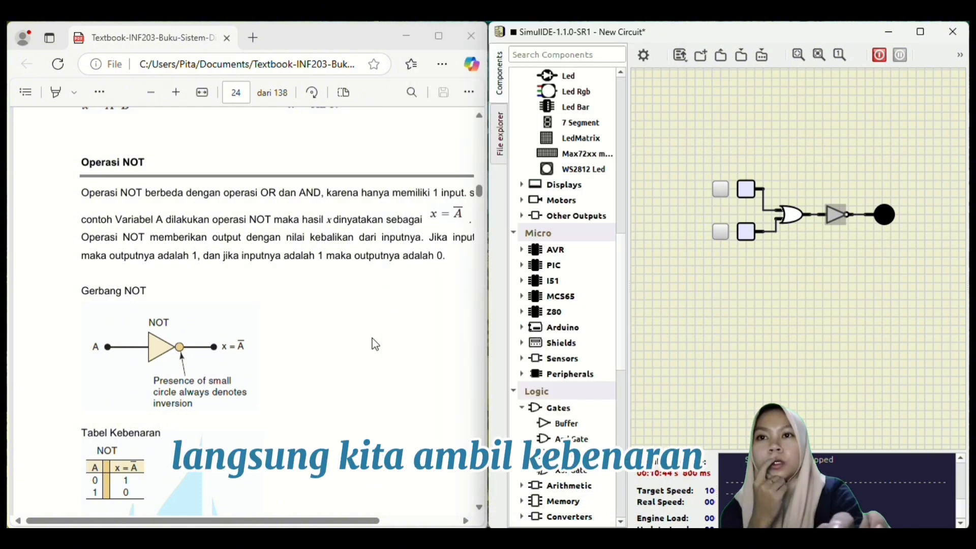
scroll(370, 366, "up", 5)
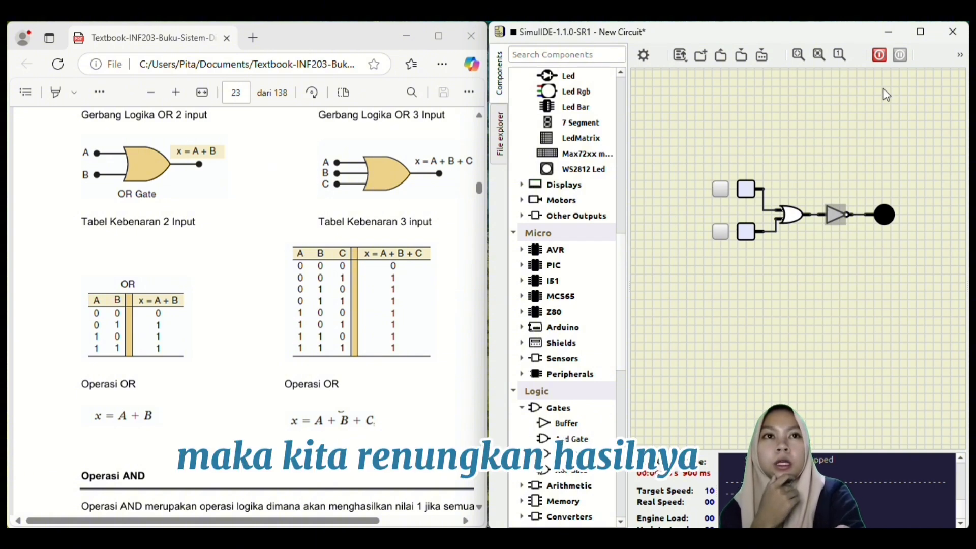
- Start the simulation with both inputs low to test the inverted buffer output
left_click(878, 57)
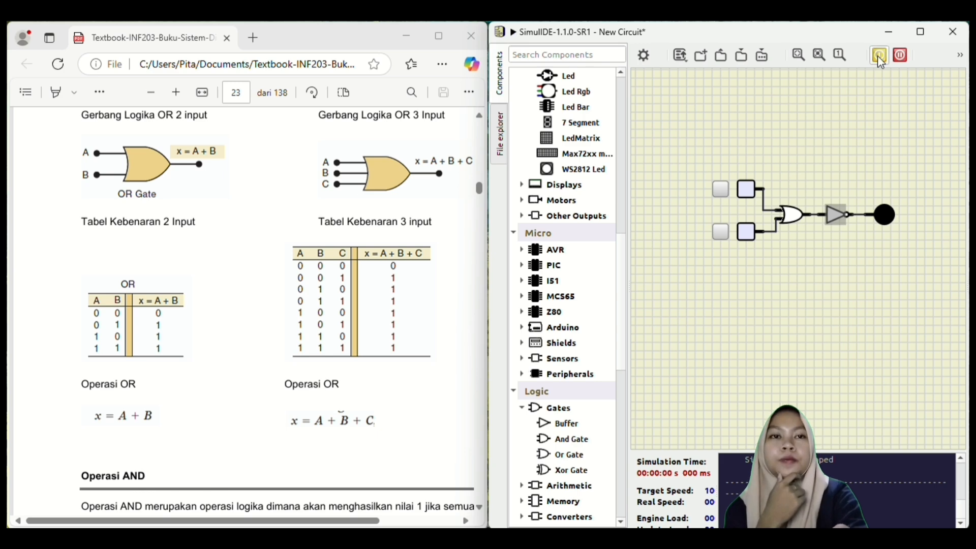